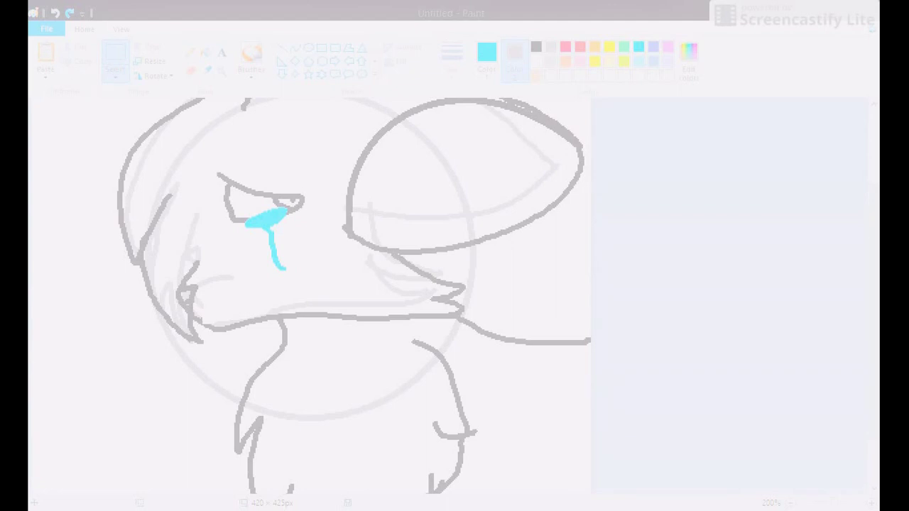
Zoom out to see the whole crying animal sketch on its cyan background
{"action": "key", "text": "ctrl+minus"}
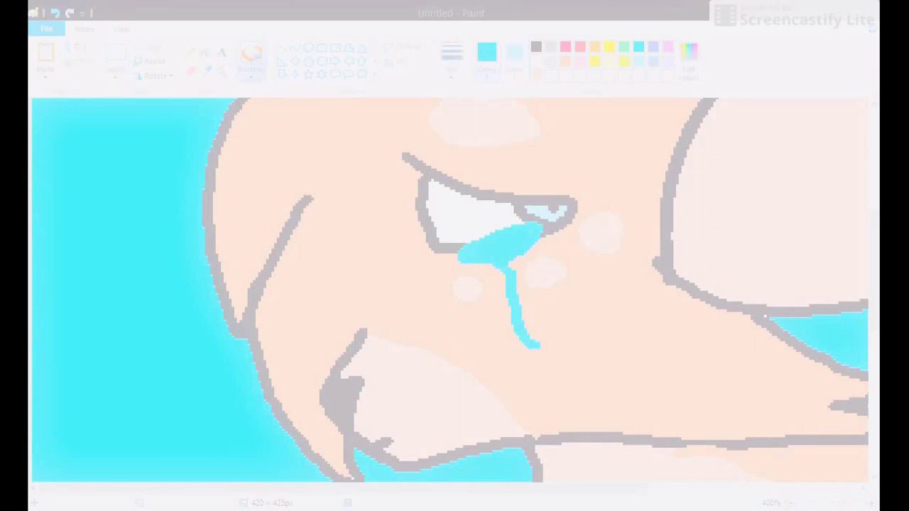
Paint a translucent cyan stroke above the eye, then lavender shading across the top of the face
{"action": "left_click_drag", "start_coordinate": [430, 288], "coordinate": [614, 154]}
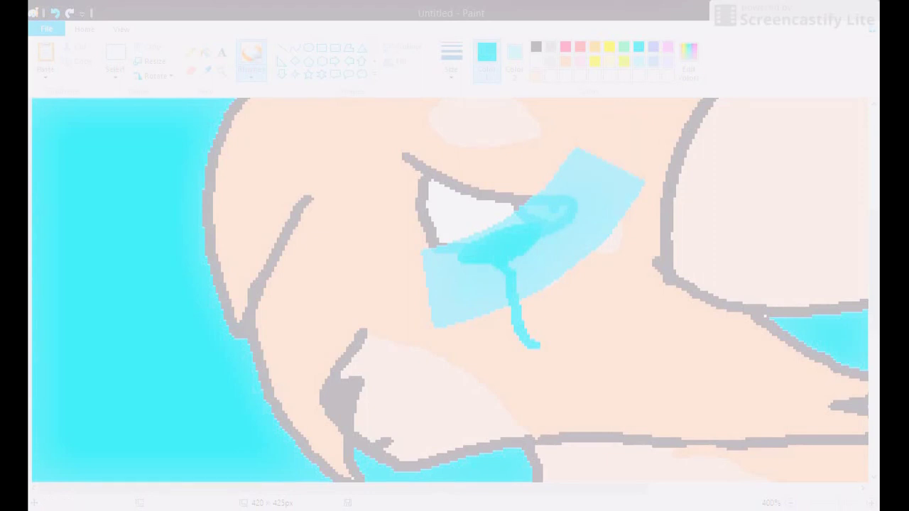
{"action": "left_click", "coordinate": [55, 12]}
{"action": "mouse_move", "coordinate": [469, 149]}
{"action": "left_mouse_down"}
{"action": "mouse_move", "coordinate": [469, 226]}
{"action": "mouse_move", "coordinate": [630, 165]}
{"action": "left_mouse_up"}
{"action": "left_click", "coordinate": [653, 46]}
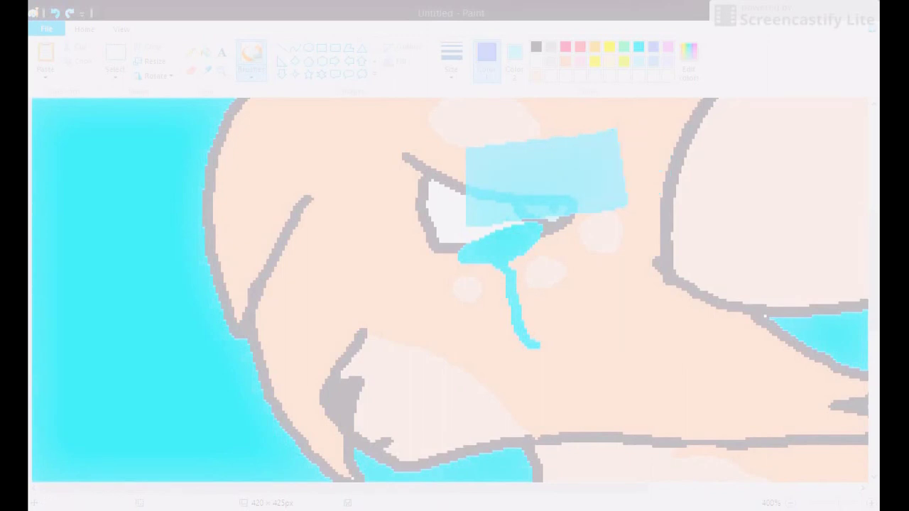
{"action": "mouse_move", "coordinate": [476, 145]}
{"action": "left_mouse_down"}
{"action": "mouse_move", "coordinate": [682, 135]}
{"action": "mouse_move", "coordinate": [426, 192]}
{"action": "left_mouse_up"}
{"action": "left_click_drag", "start_coordinate": [563, 203], "coordinate": [635, 192]}
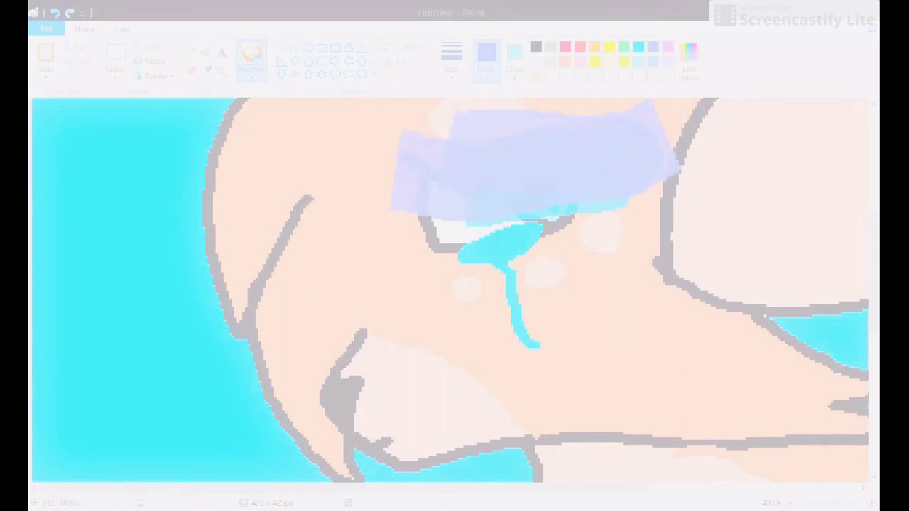
Try a white stroke diagonally across the eye, undo it, and zoom out
{"action": "key", "text": "ctrl+z"}
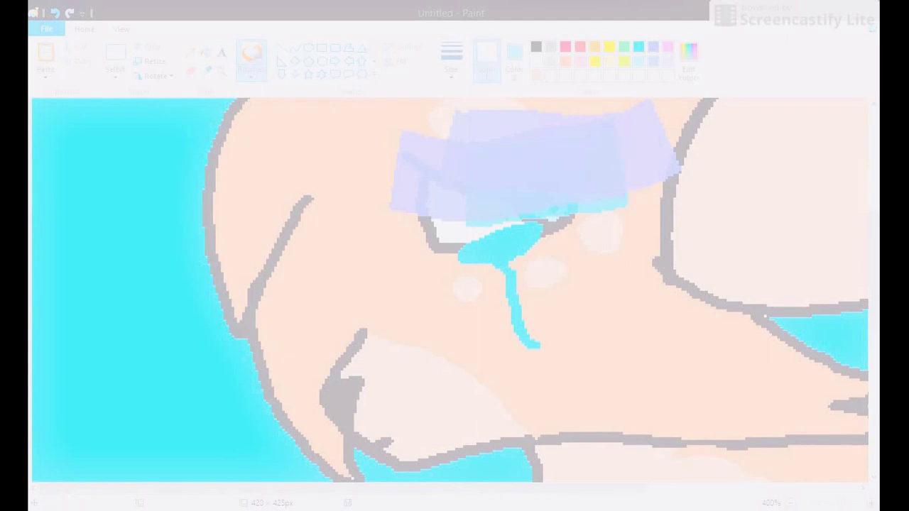
{"action": "mouse_move", "coordinate": [490, 217]}
{"action": "left_mouse_down"}
{"action": "mouse_move", "coordinate": [384, 333]}
{"action": "mouse_move", "coordinate": [711, 103]}
{"action": "left_mouse_up"}
{"action": "key", "text": "ctrl+z"}
{"action": "key", "text": "ctrl+Page_Down"}
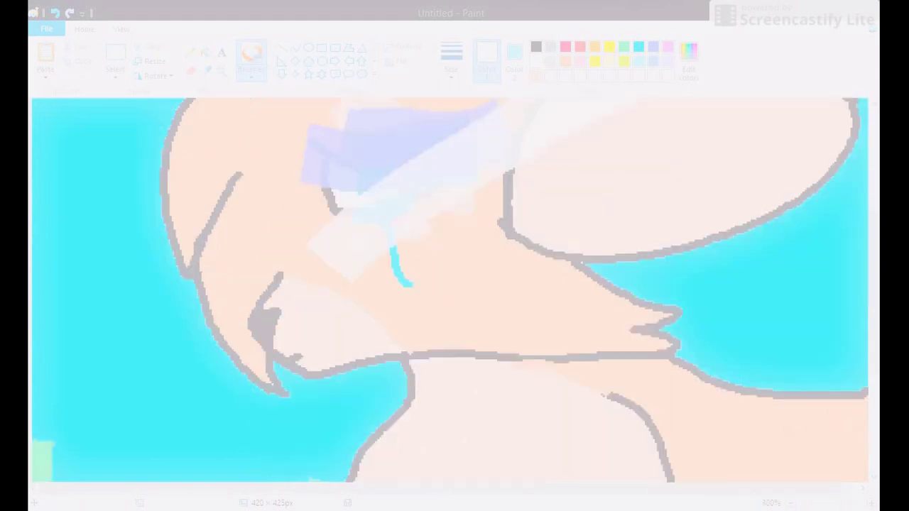
{"action": "key", "text": "ctrl+Page_Down"}
{"action": "key", "text": "ctrl+Page_Down"}
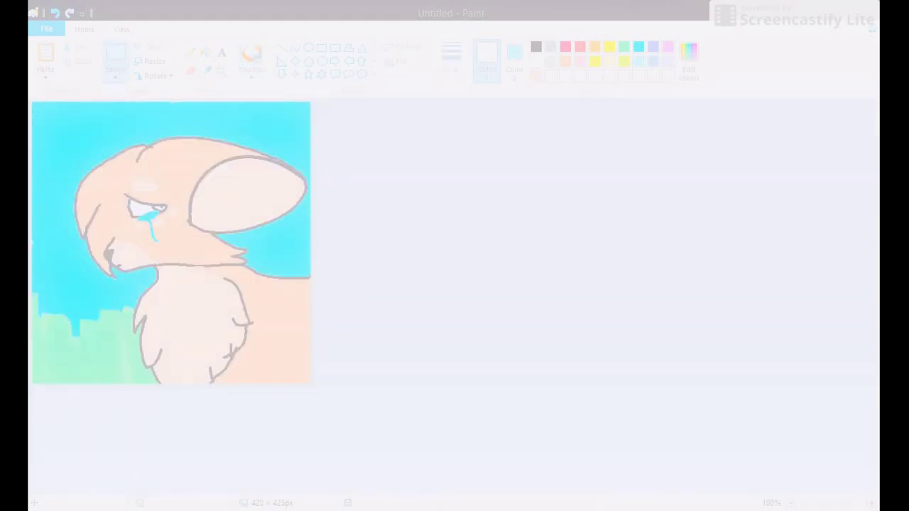
Zoom in on the eye, undo the whitish blob over it, and select the picture
{"action": "key", "text": "ctrl+Page_Up"}
{"action": "key", "text": "ctrl+Page_Up"}
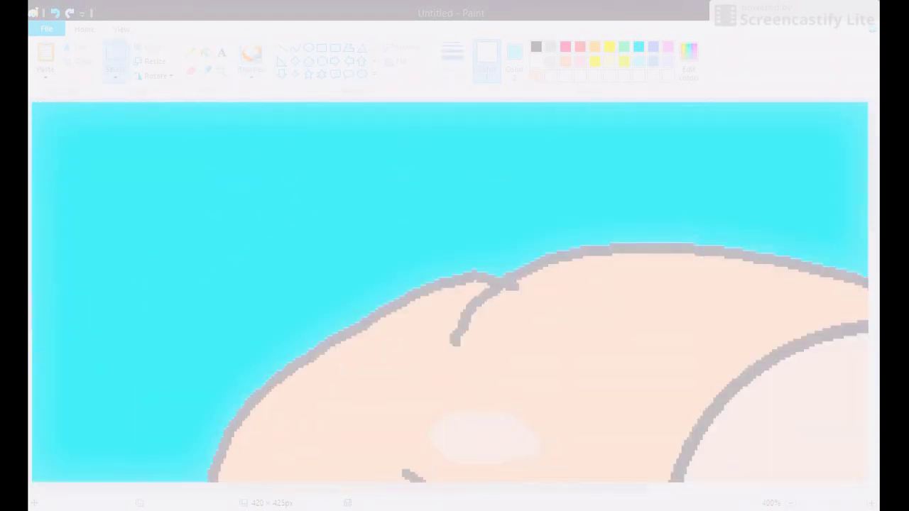
{"action": "scroll", "coordinate": [454, 291], "scroll_direction": "down", "scroll_amount": 1}
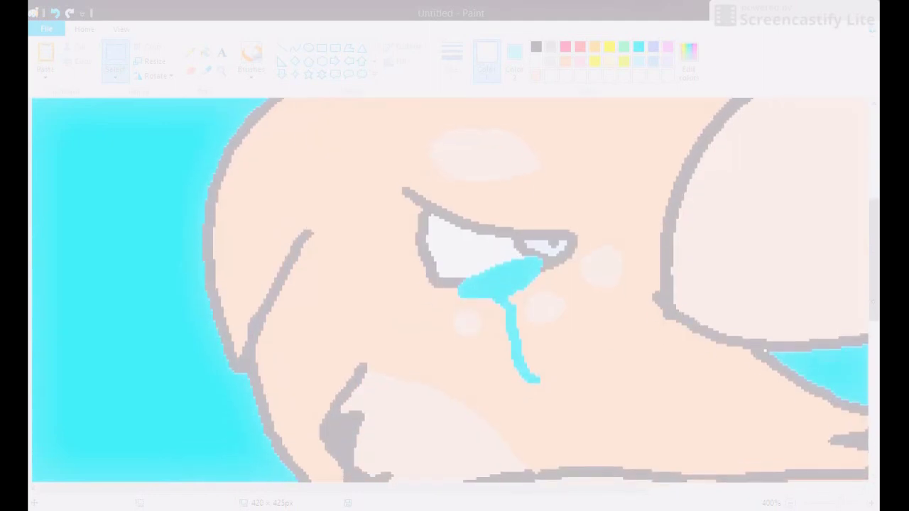
{"action": "scroll", "coordinate": [454, 291], "scroll_direction": "down", "scroll_amount": 3}
{"action": "scroll", "coordinate": [455, 292], "scroll_direction": "down", "scroll_amount": 1}
{"action": "scroll", "coordinate": [454, 291], "scroll_direction": "down", "scroll_amount": 2}
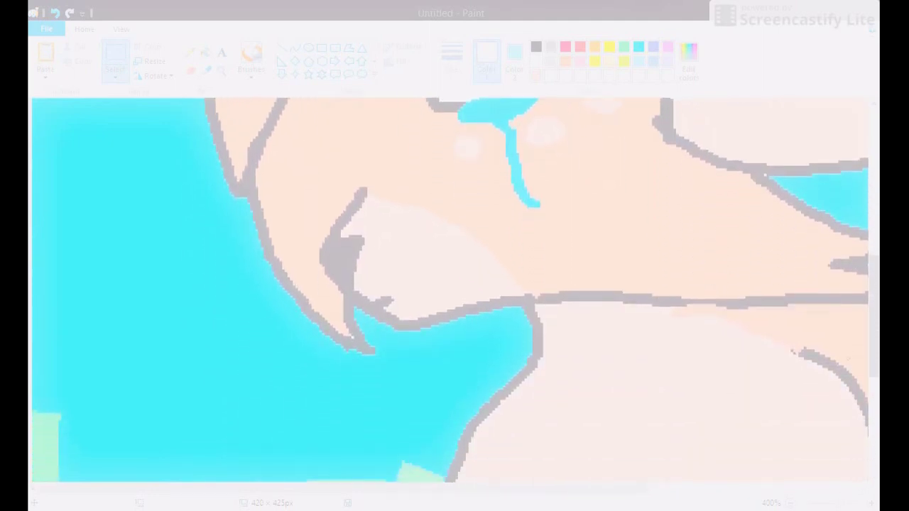
{"action": "scroll", "coordinate": [455, 291], "scroll_direction": "down", "scroll_amount": 1}
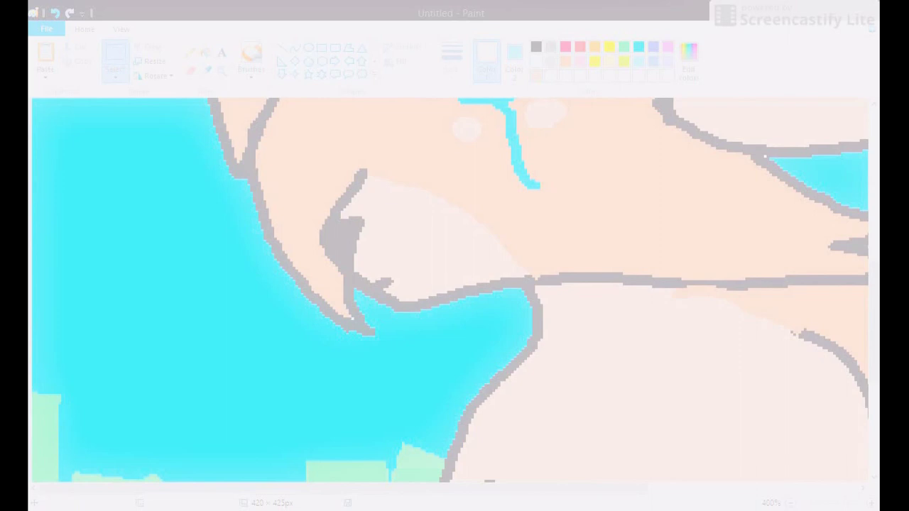
{"action": "scroll", "coordinate": [454, 291], "scroll_direction": "up", "scroll_amount": 4}
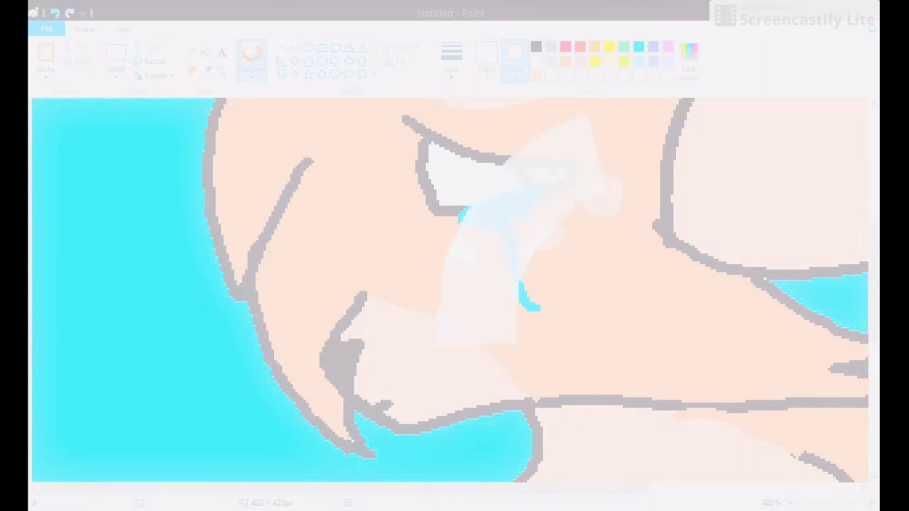
{"action": "scroll", "coordinate": [450, 290], "scroll_direction": "down", "scroll_amount": 1}
{"action": "scroll", "coordinate": [450, 290], "scroll_direction": "down", "scroll_amount": 1}
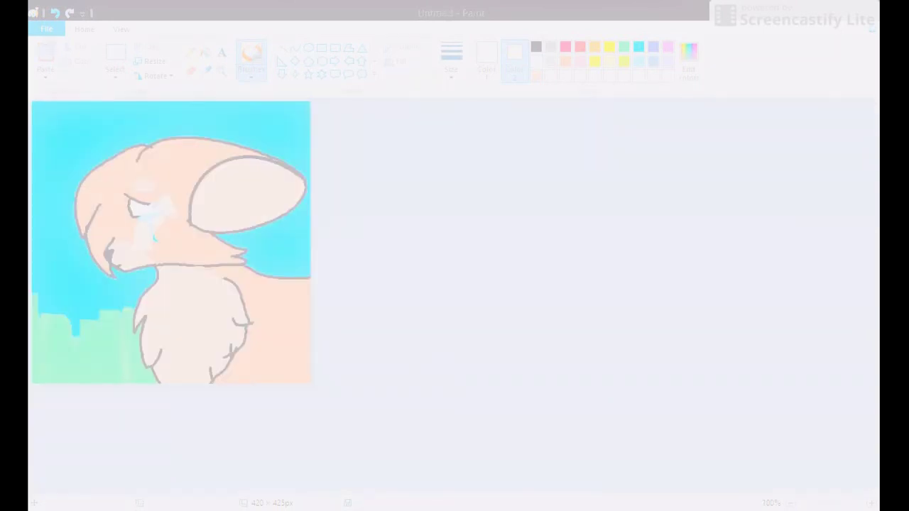
{"action": "key", "text": "ctrl+z"}
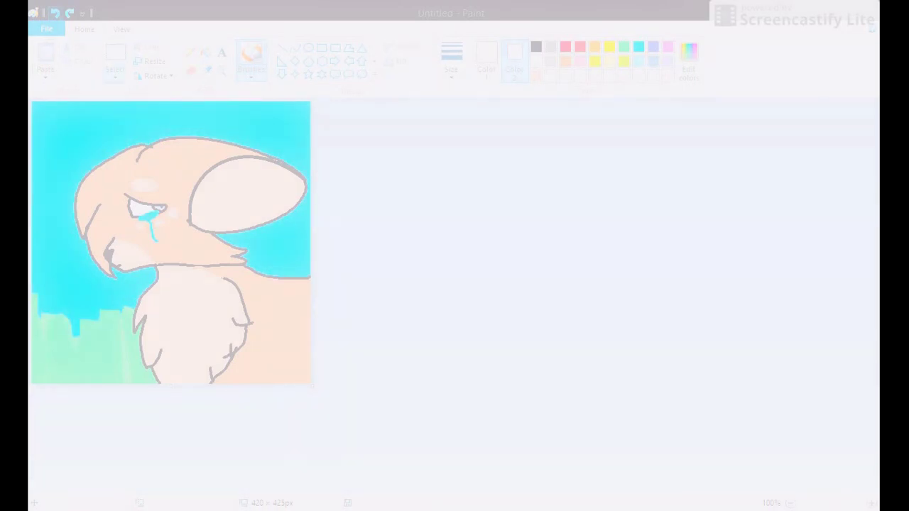
{"action": "key", "text": "ctrl+a"}
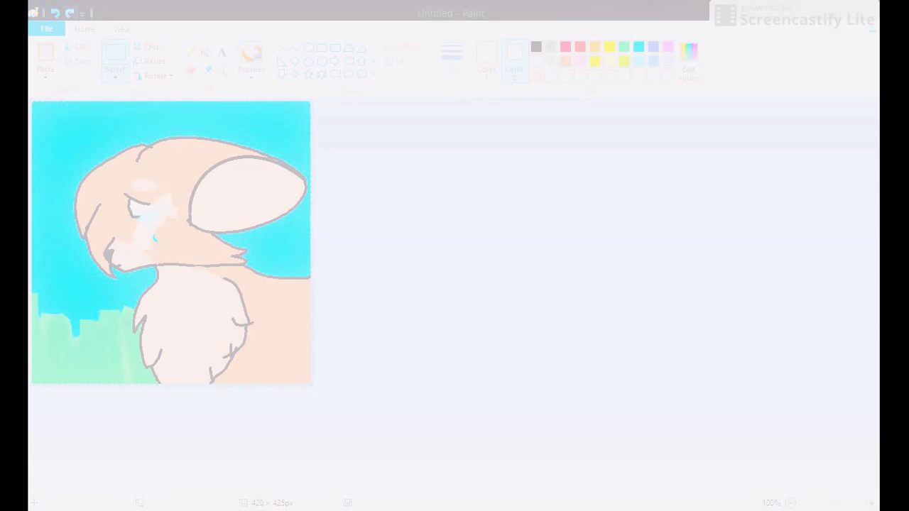